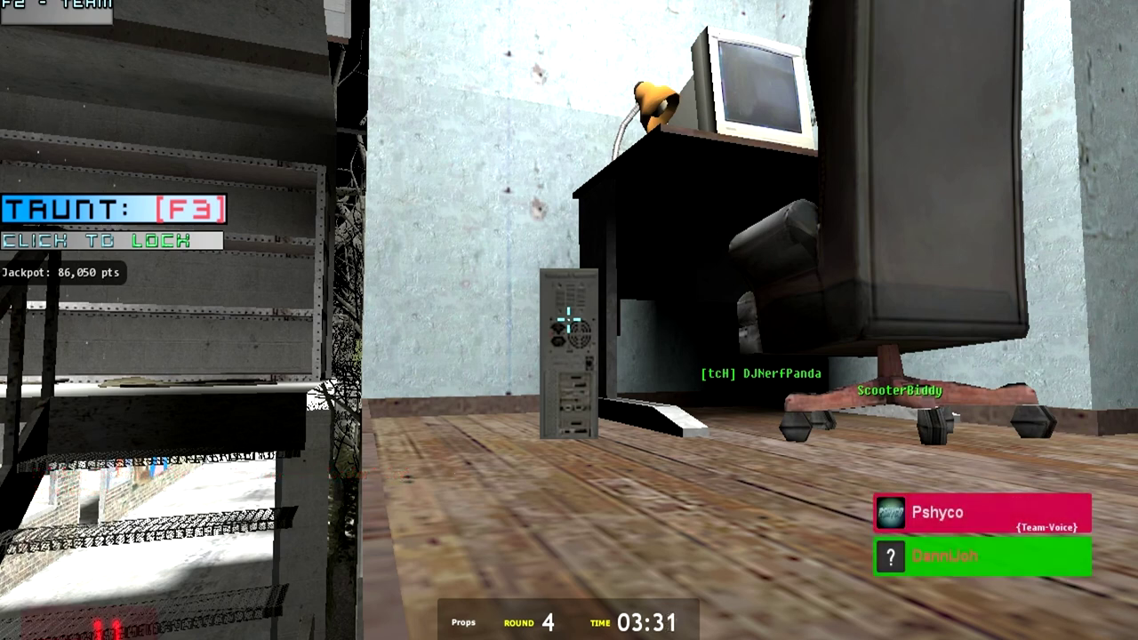
pyautogui.press('c')
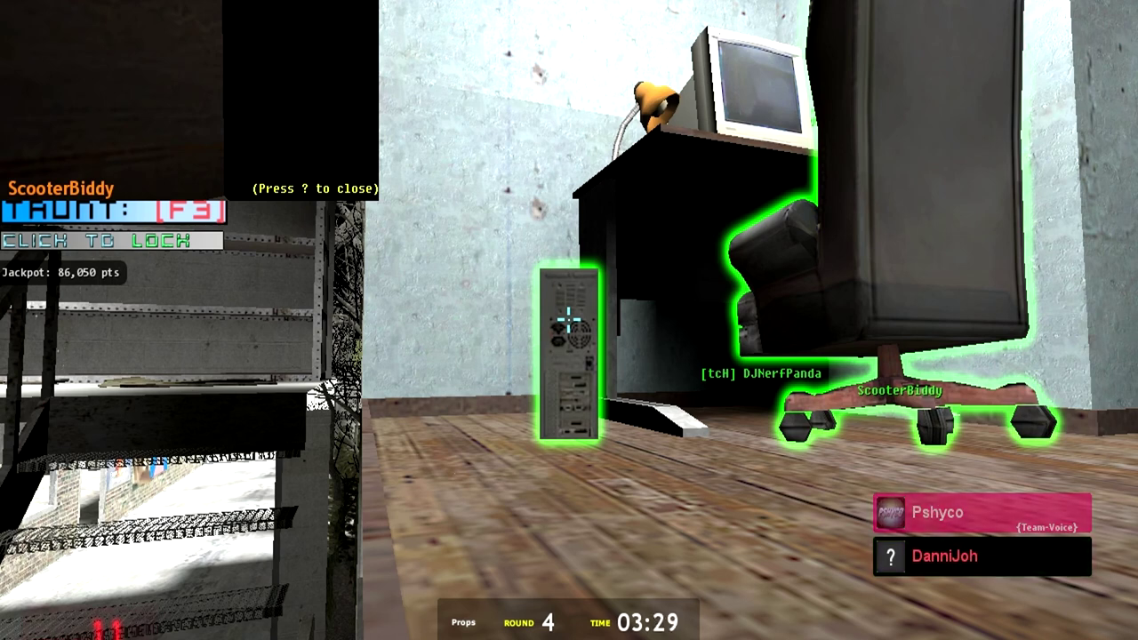
pyautogui.press('c')
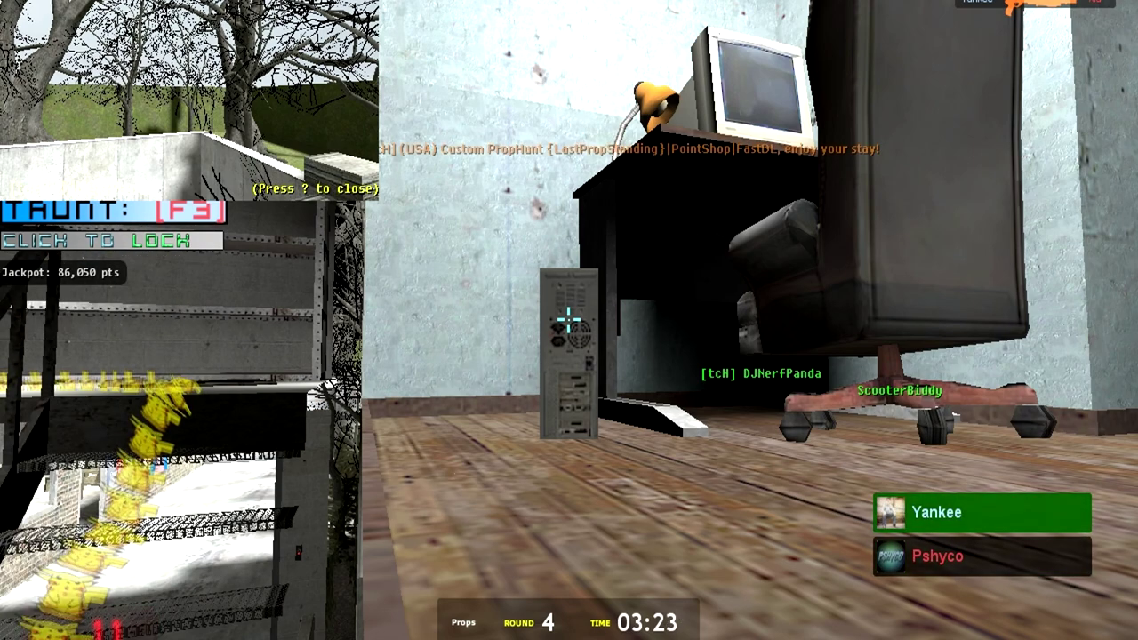
pyautogui.click(568, 319)
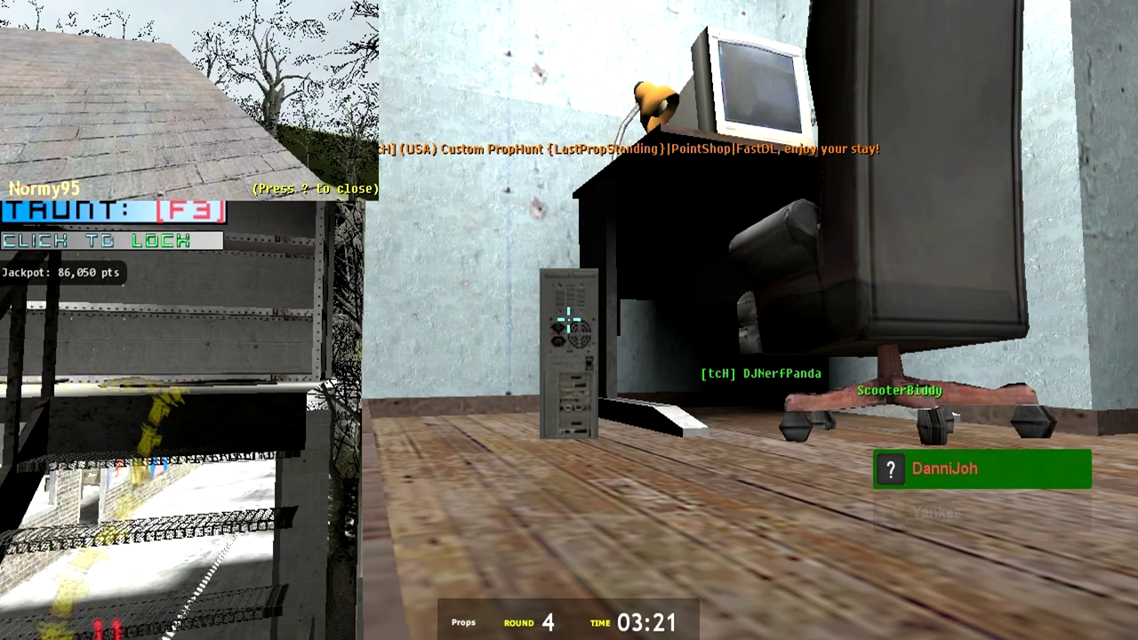
pyautogui.click(569, 320)
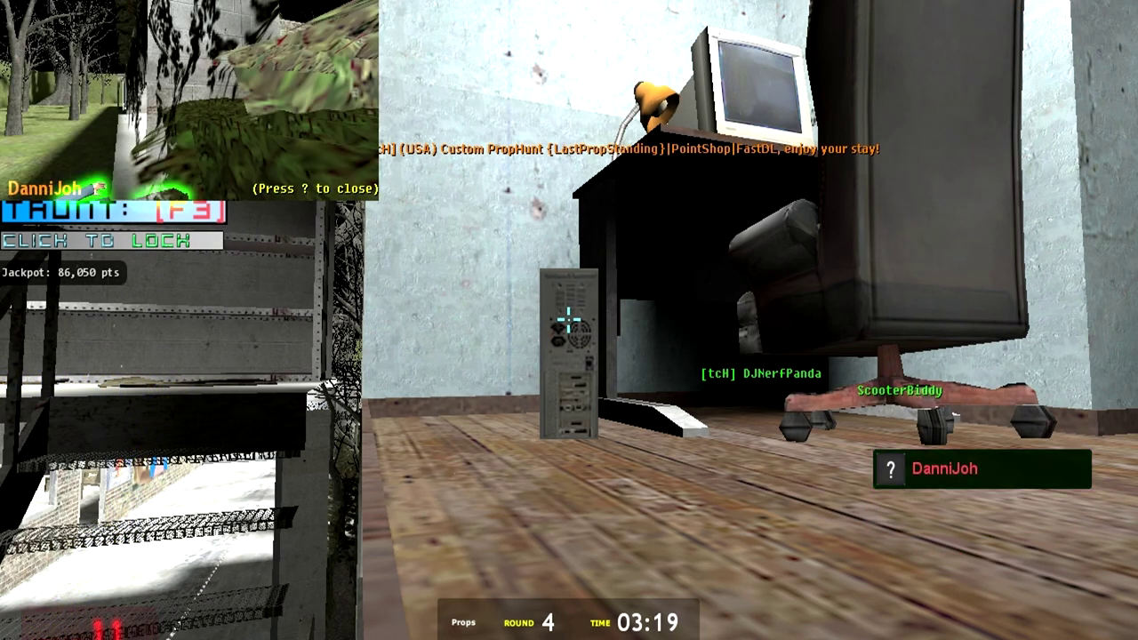
pyautogui.click(569, 319)
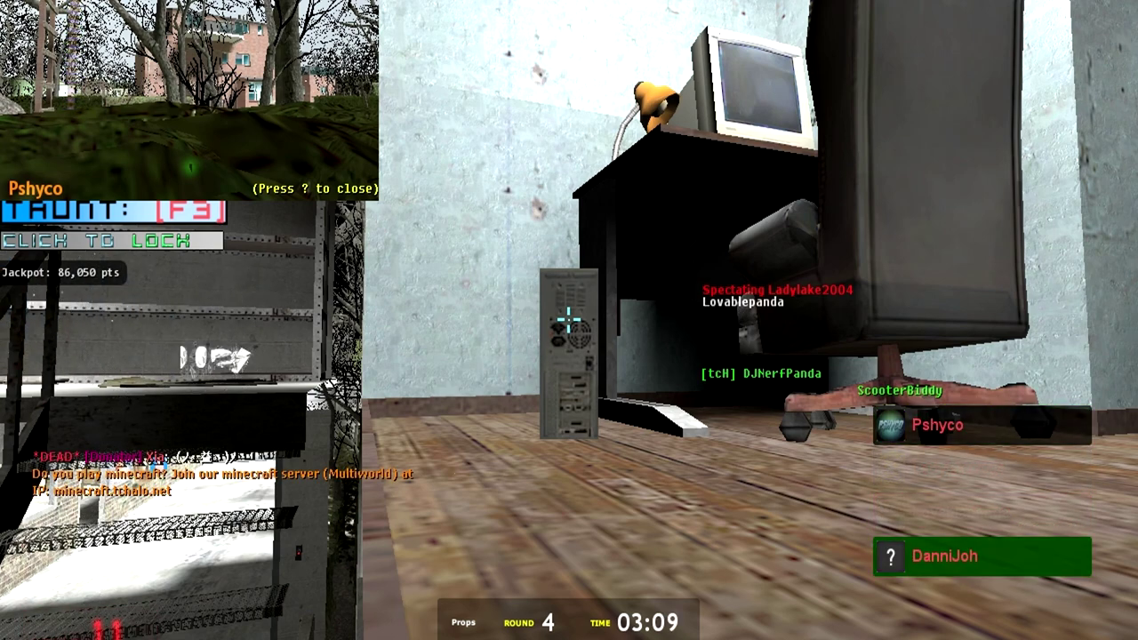
pyautogui.click(568, 320)
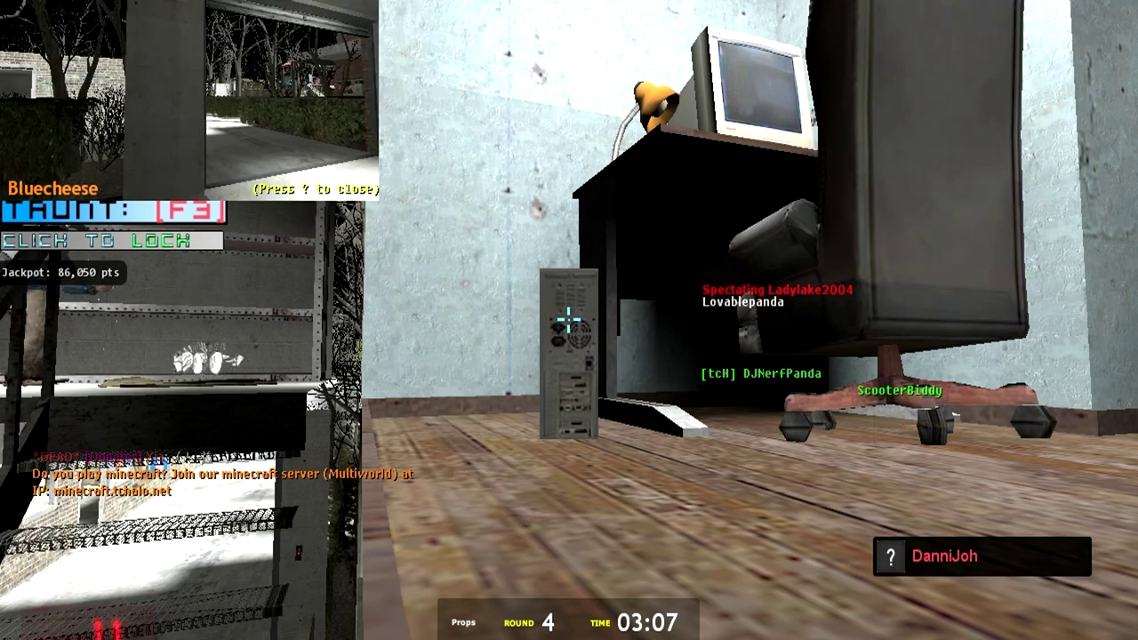